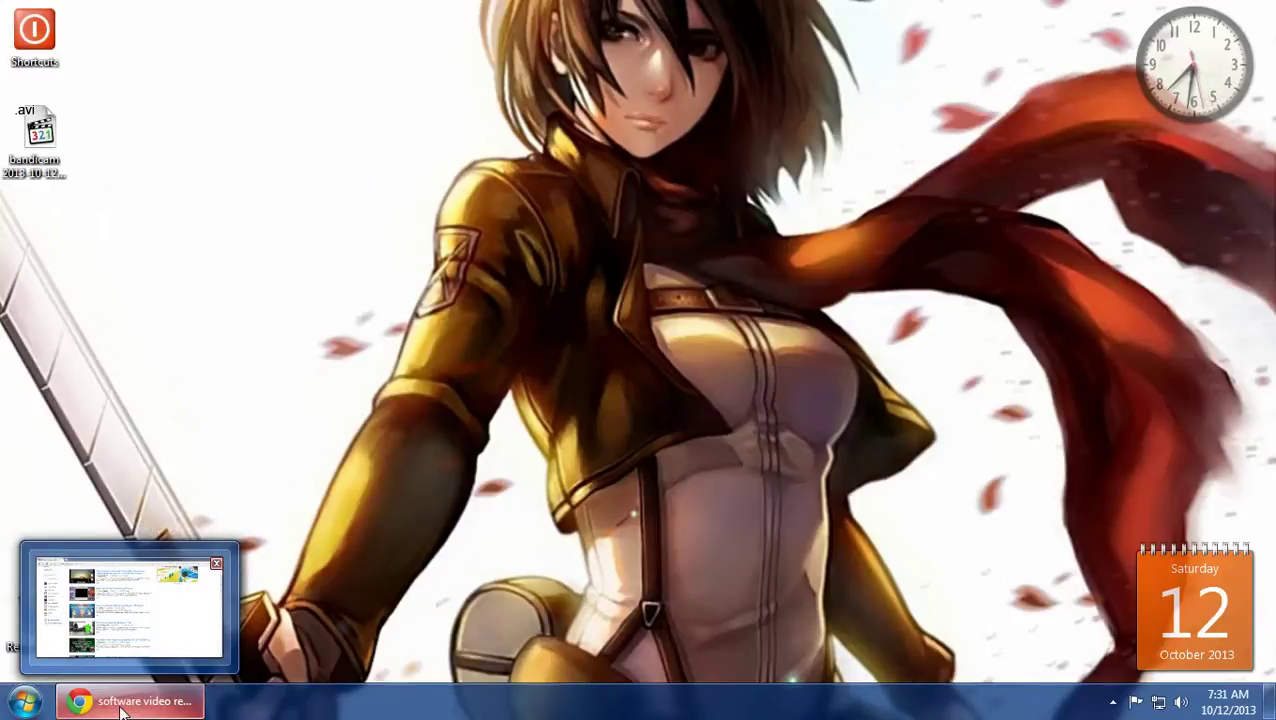
Refresh the desktop three times from its context menu.
right_click(551, 387)
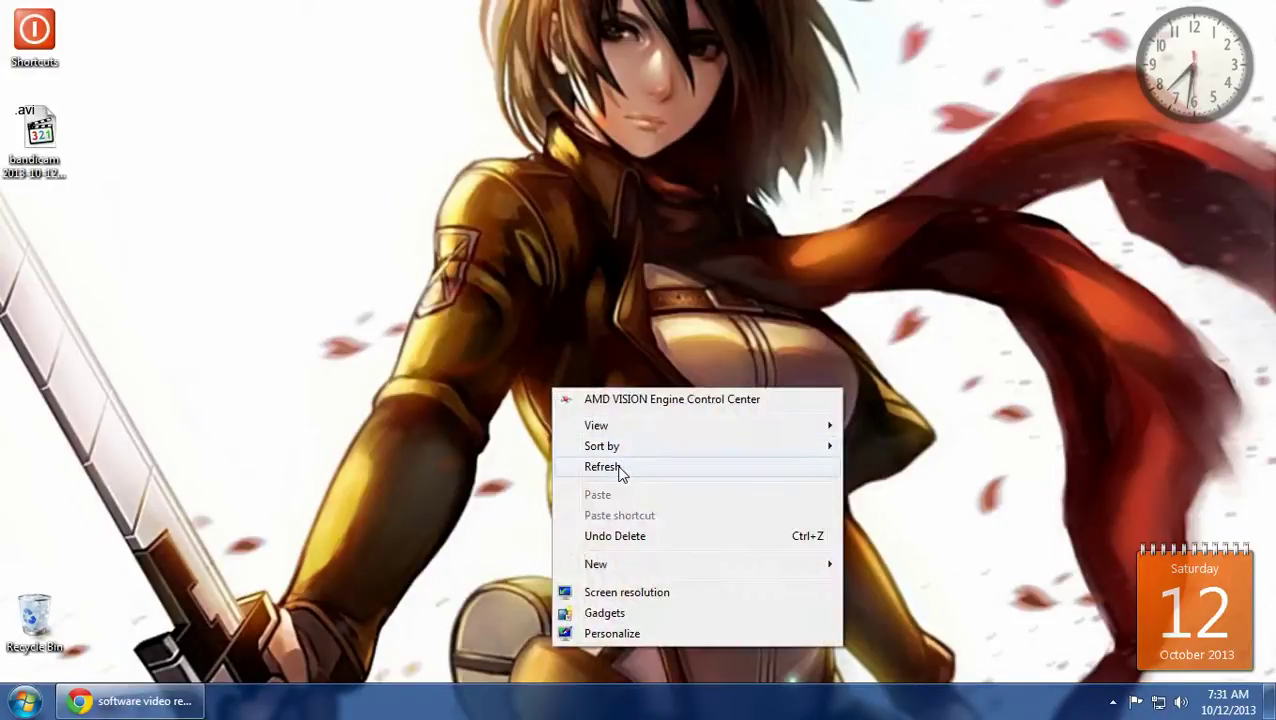
click(596, 467)
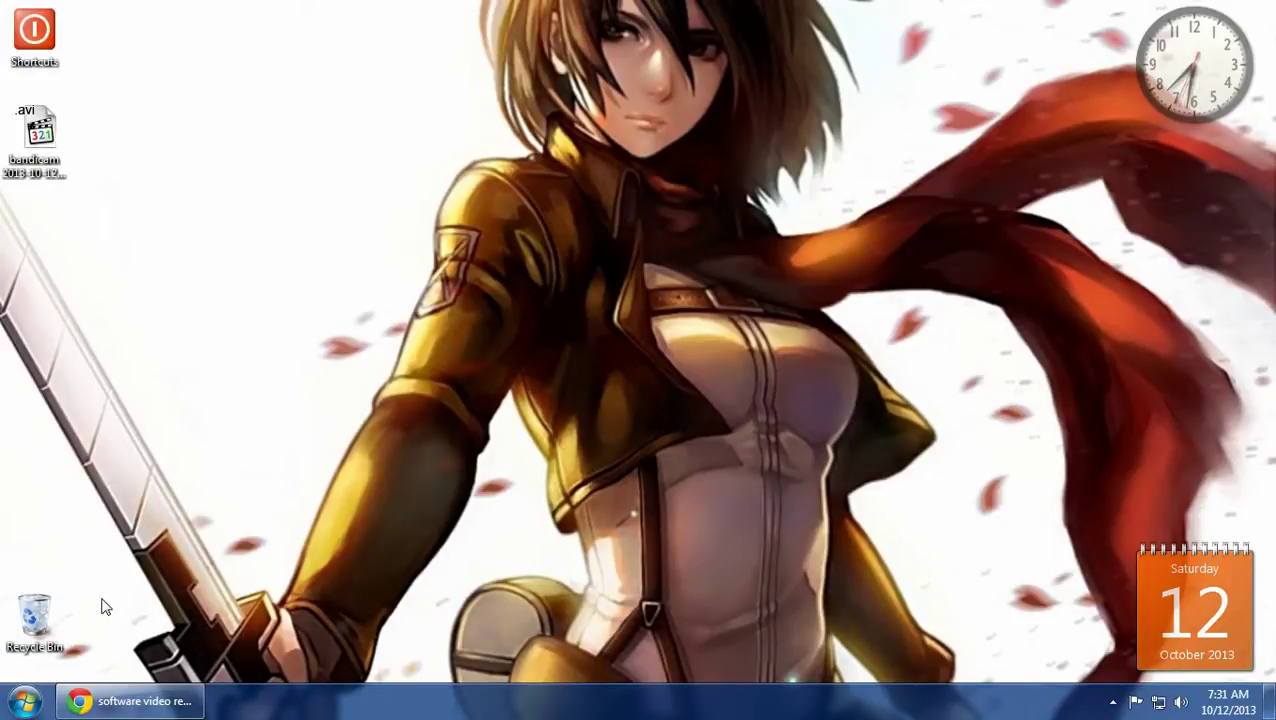
right_click(587, 266)
click(650, 348)
right_click(600, 242)
click(642, 325)
Launch Fraps from the Shortcuts folder, then close the folder.
click(58, 54)
double_click(58, 54)
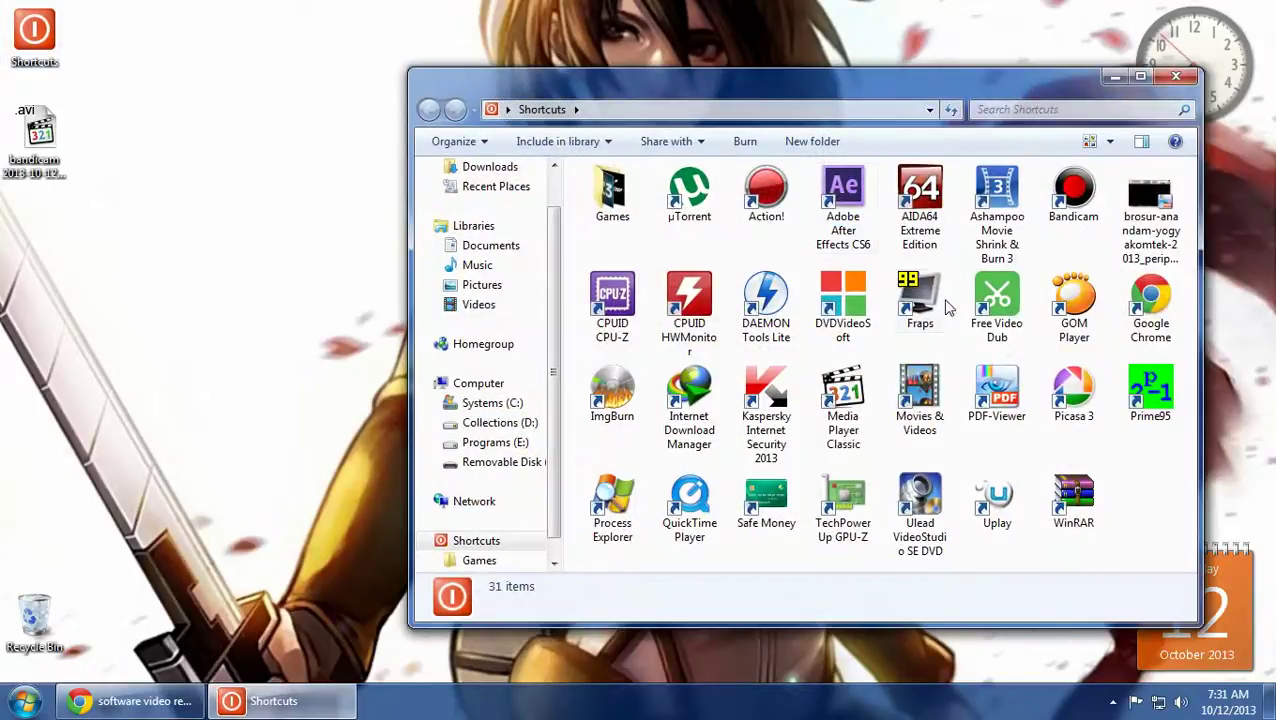
click(945, 312)
double_click(940, 305)
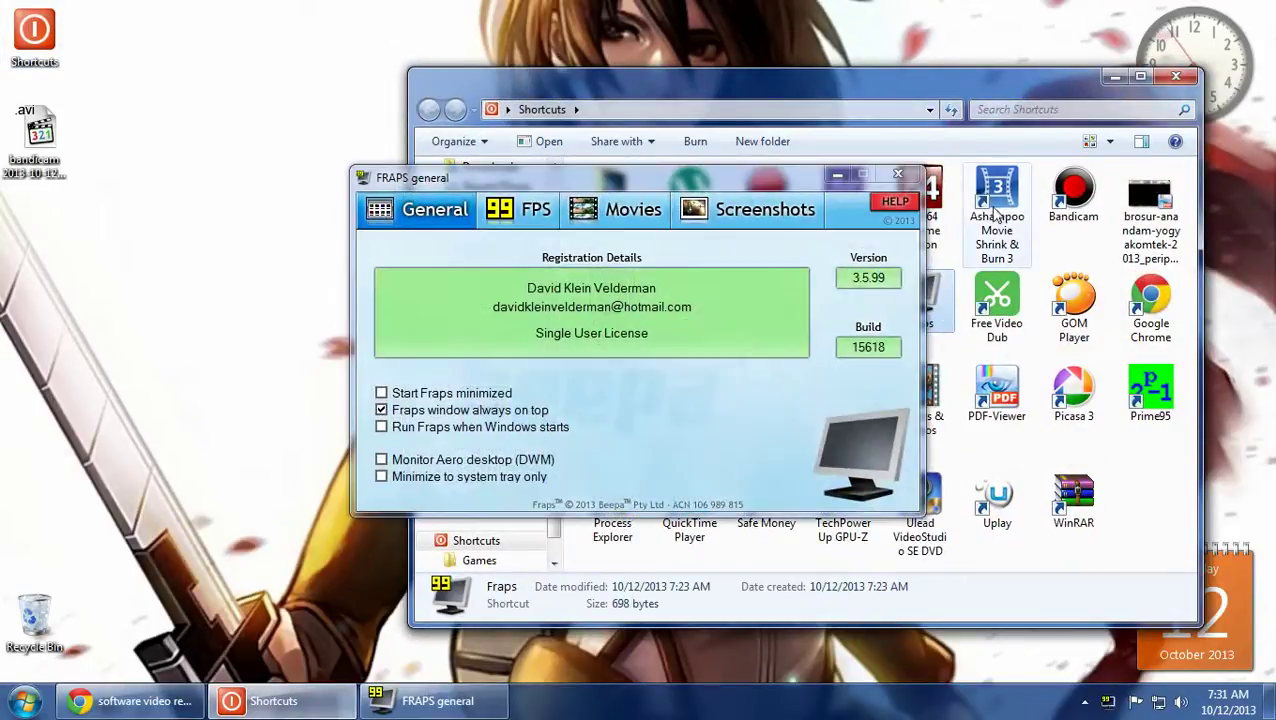
drag(1068, 97, 966, 72)
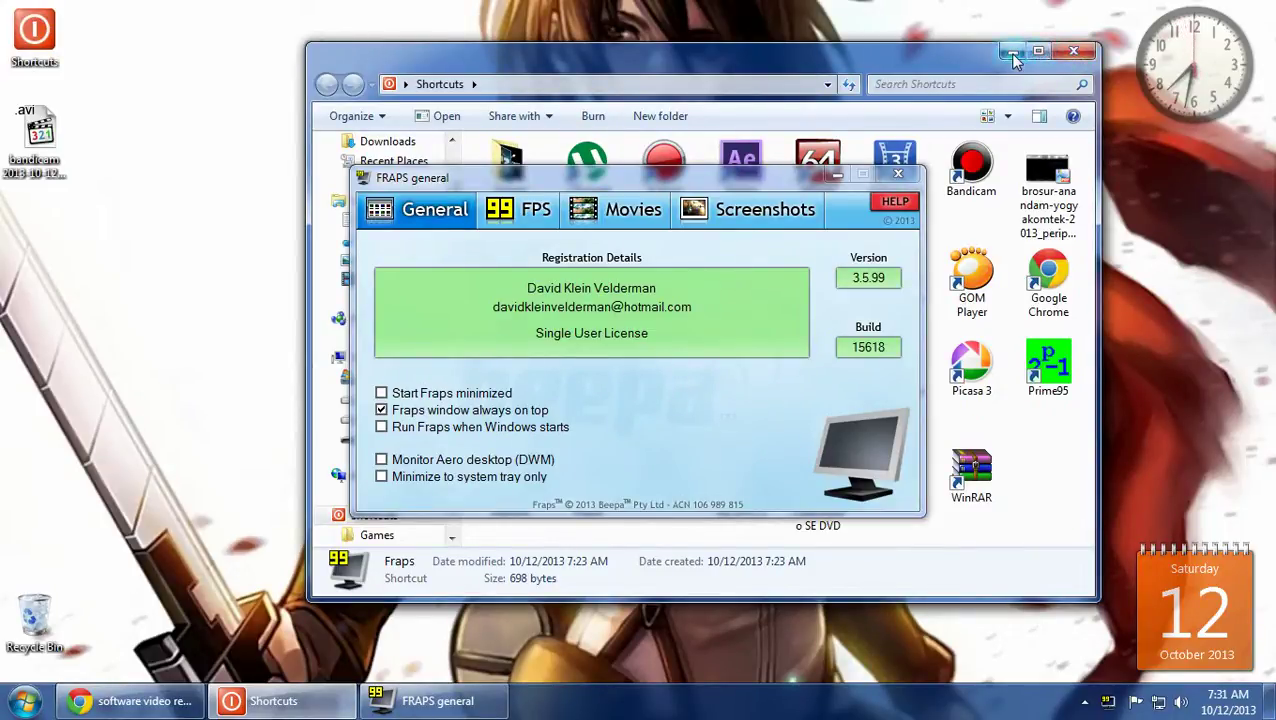
click(1073, 51)
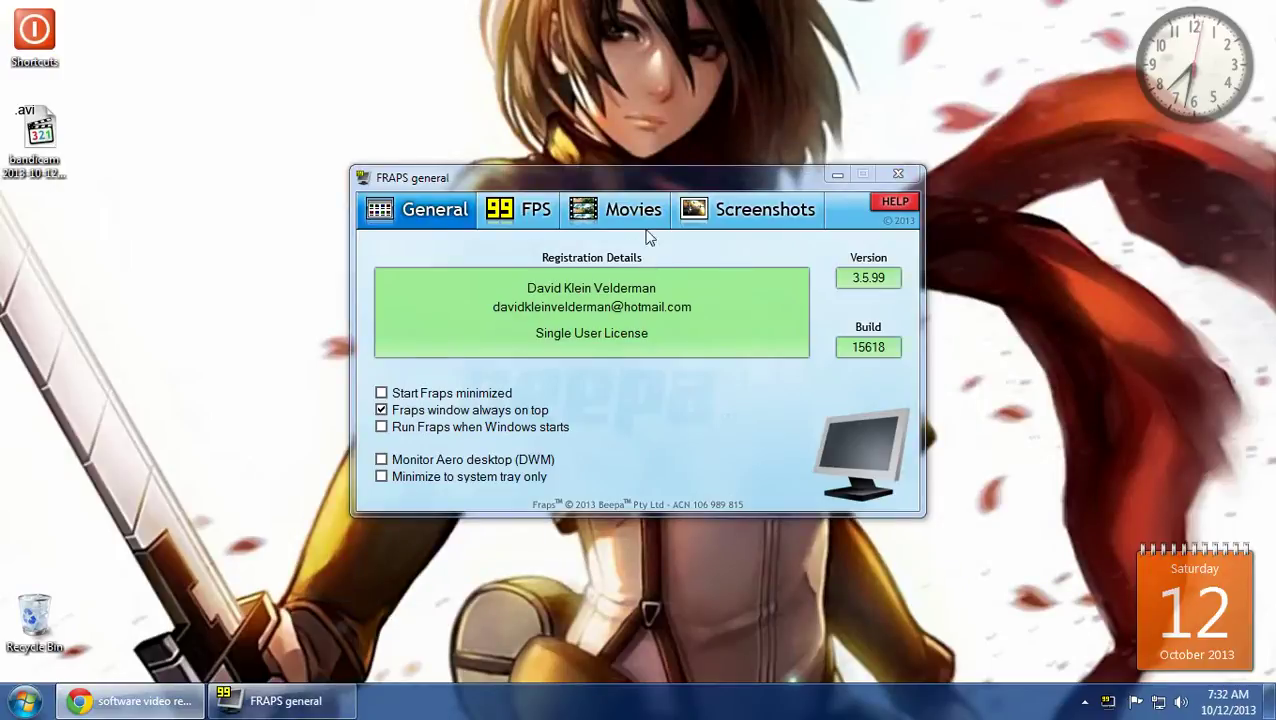
Show Fraps's FPS benchmark settings, then exit Fraps.
right_click(177, 139)
click(242, 218)
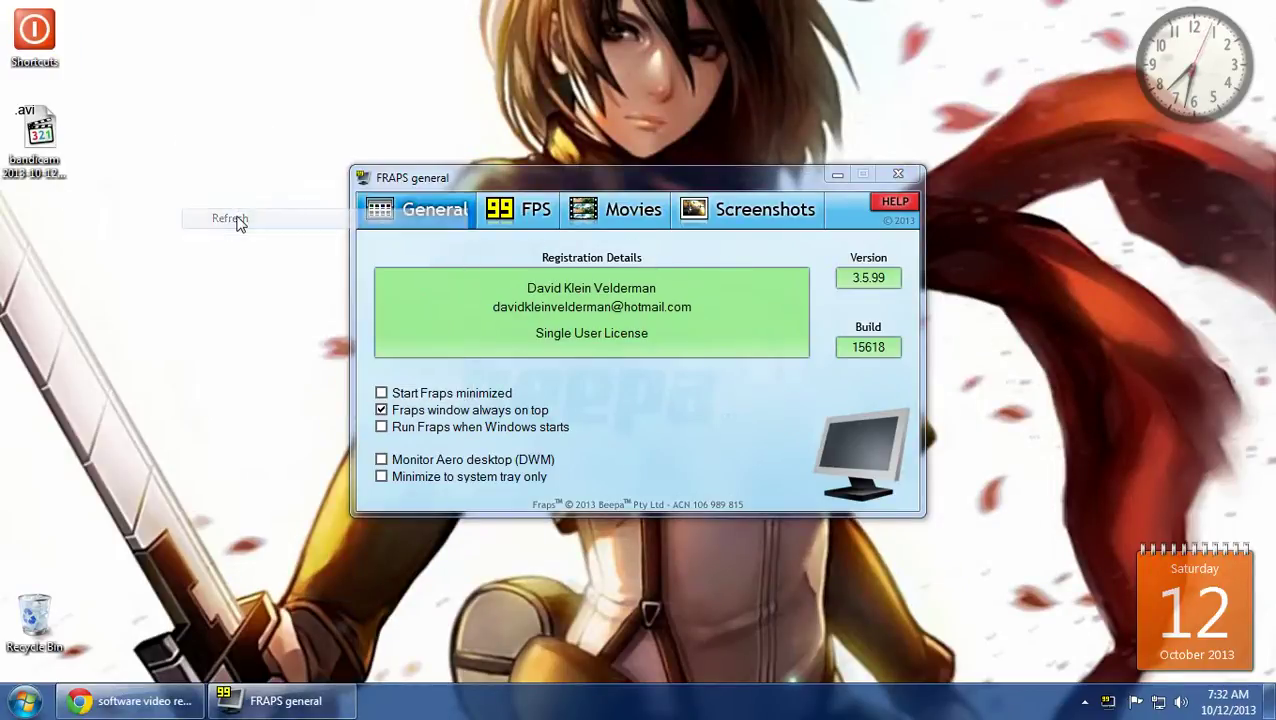
click(532, 214)
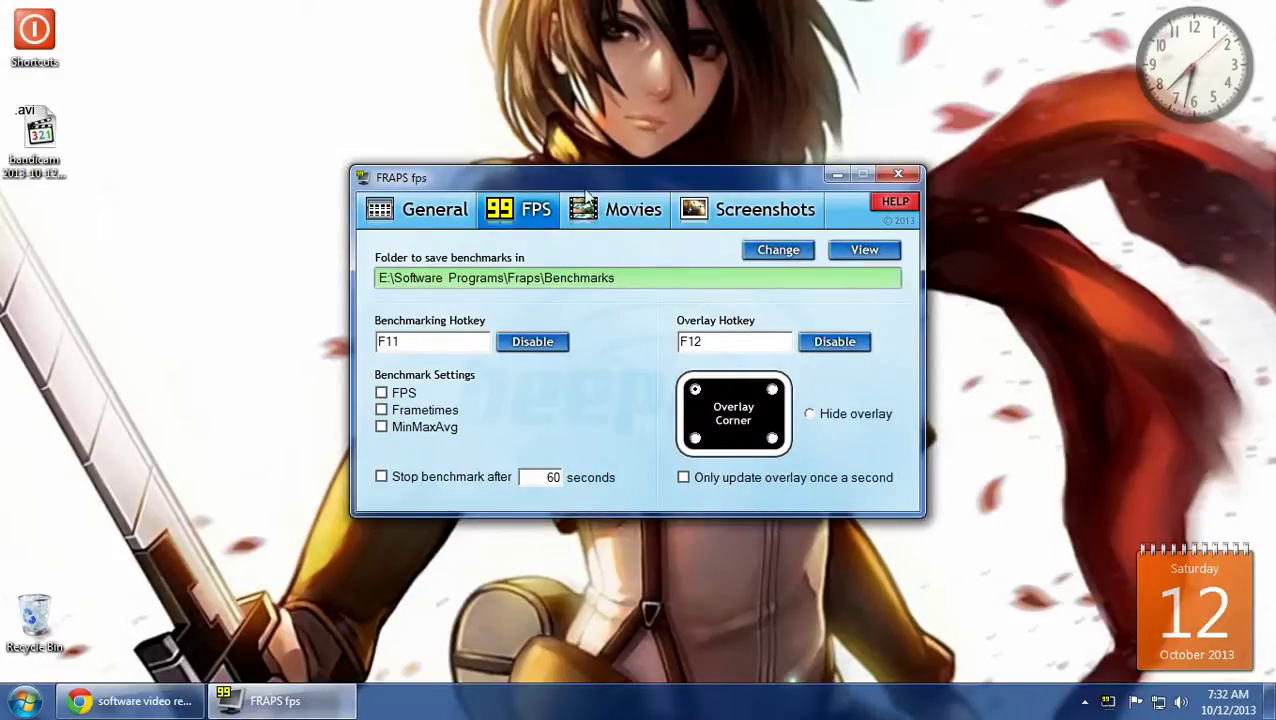
drag(603, 184, 587, 188)
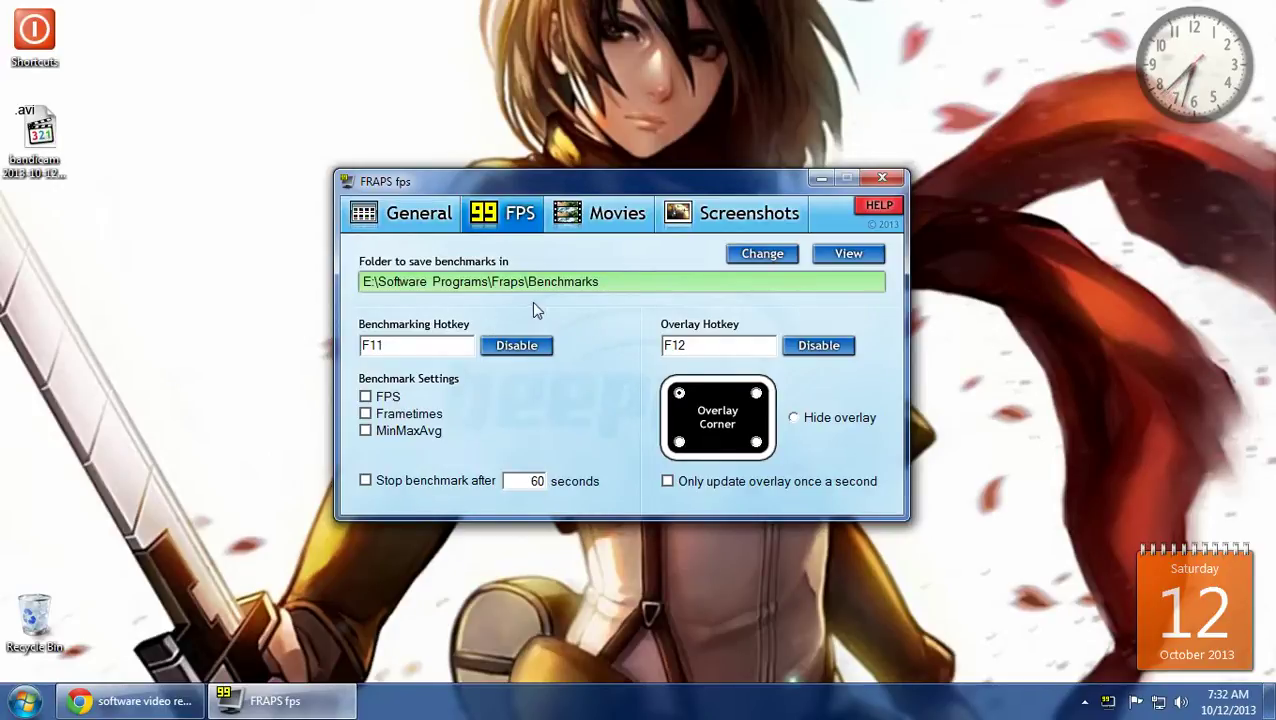
click(875, 175)
click(724, 414)
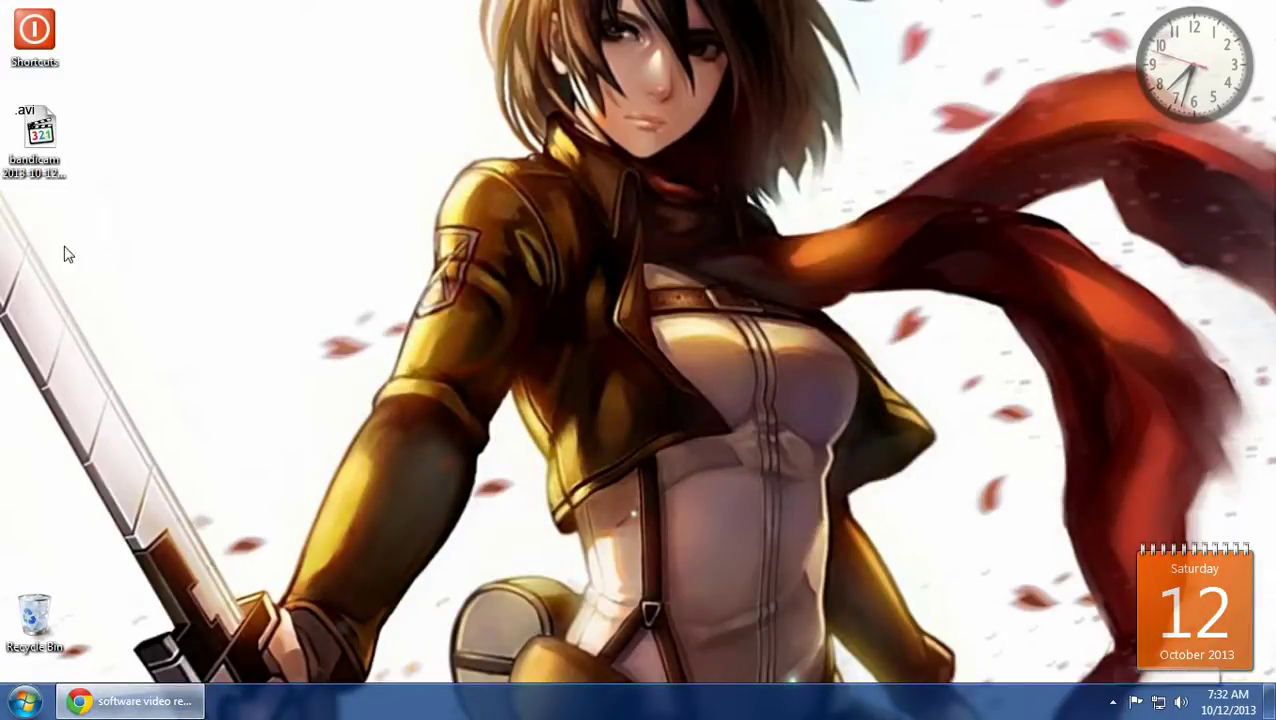
Bring up Bandicam from the notification area, then hide it back to the tray.
double_click(33, 38)
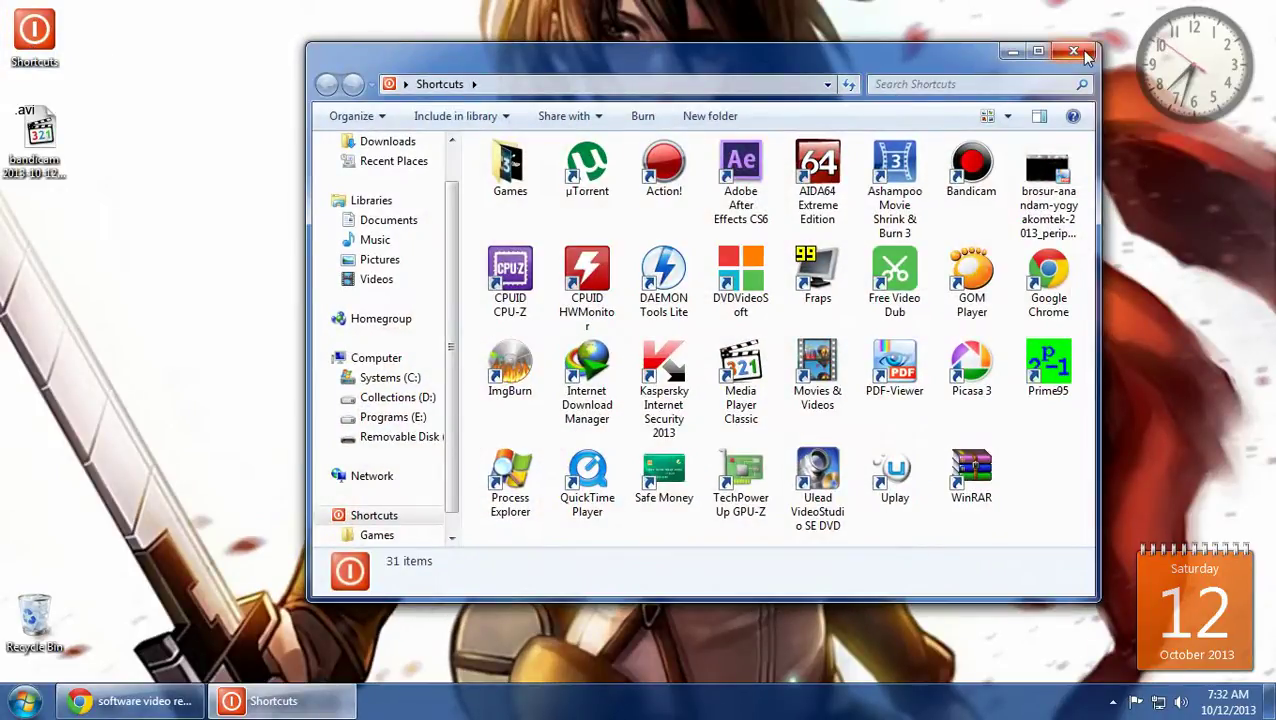
click(1082, 48)
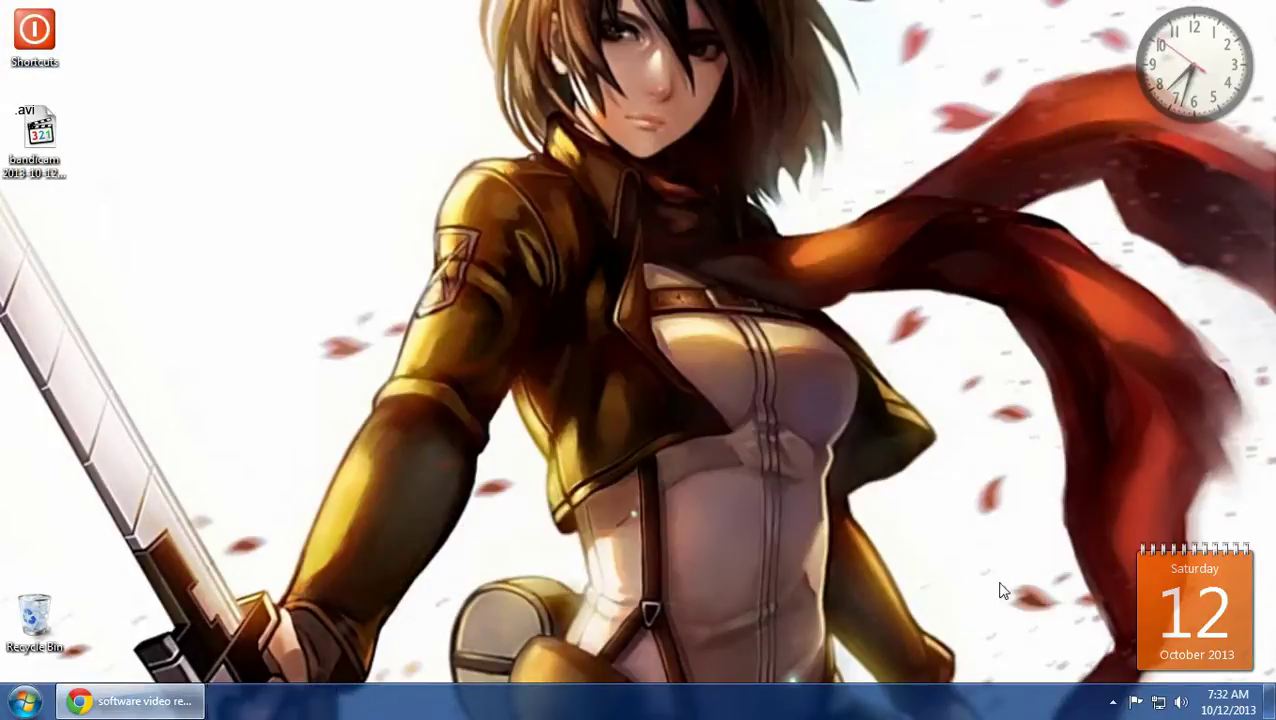
click(1113, 701)
click(1086, 610)
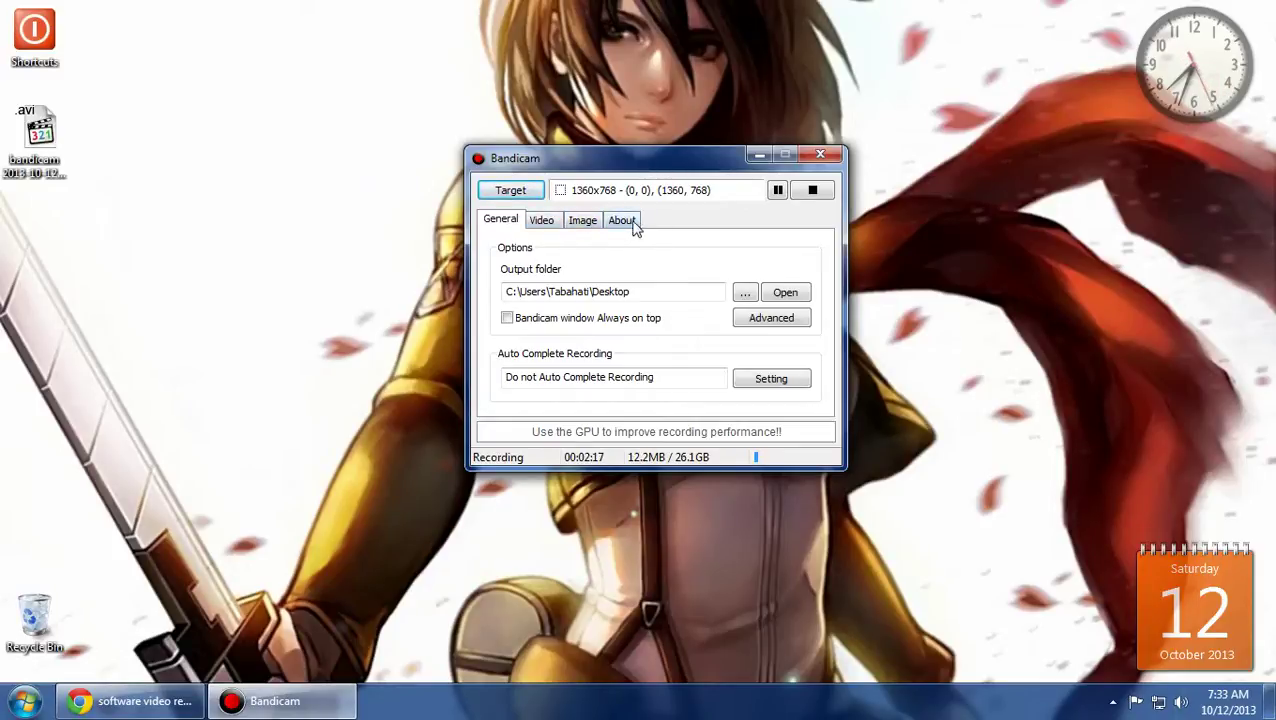
mouse_move(627, 166)
mouse_down()
mouse_move(640, 160)
mouse_move(597, 200)
mouse_up()
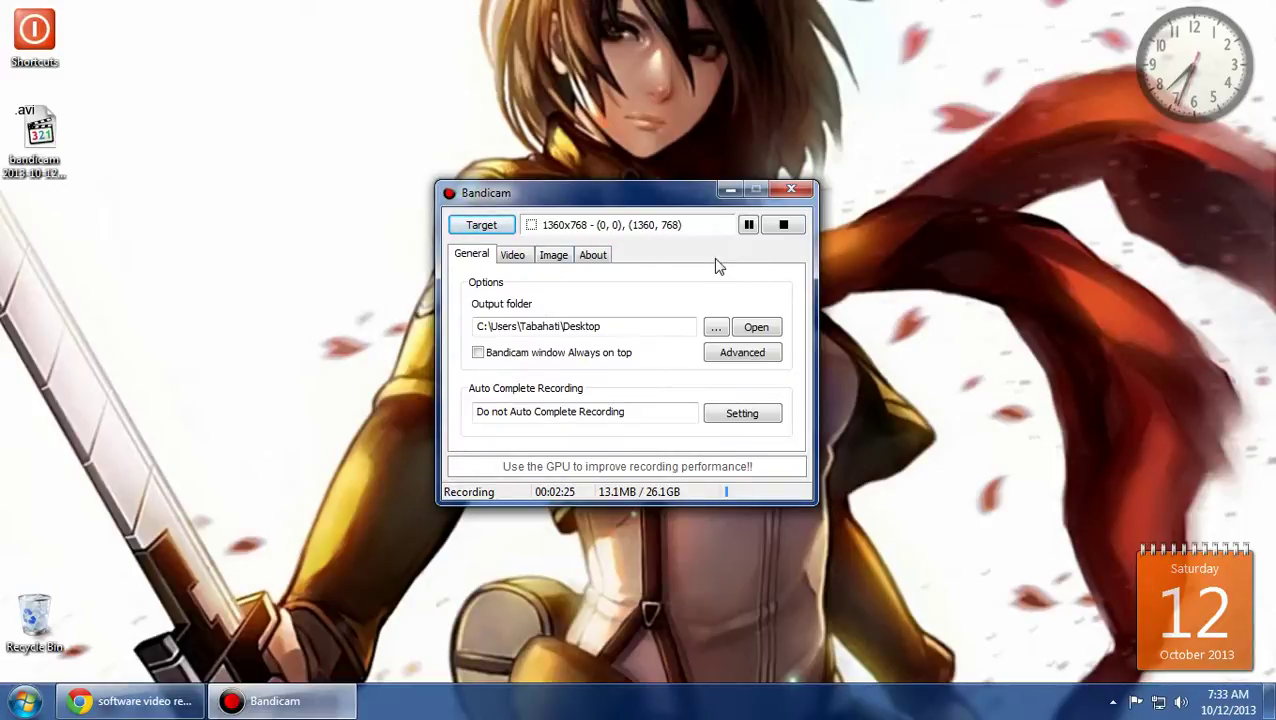
click(729, 189)
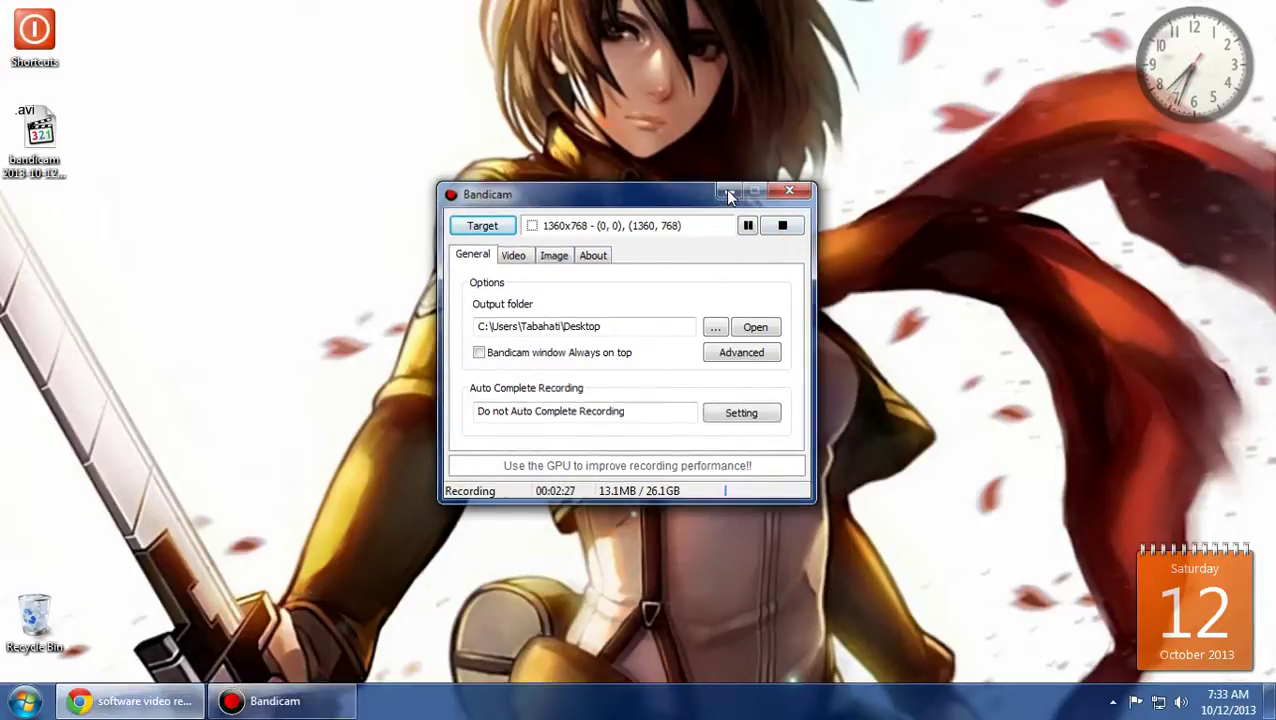
Launch Action! from the Shortcuts folder and set its recording mode to Active desktop.
right_click(640, 211)
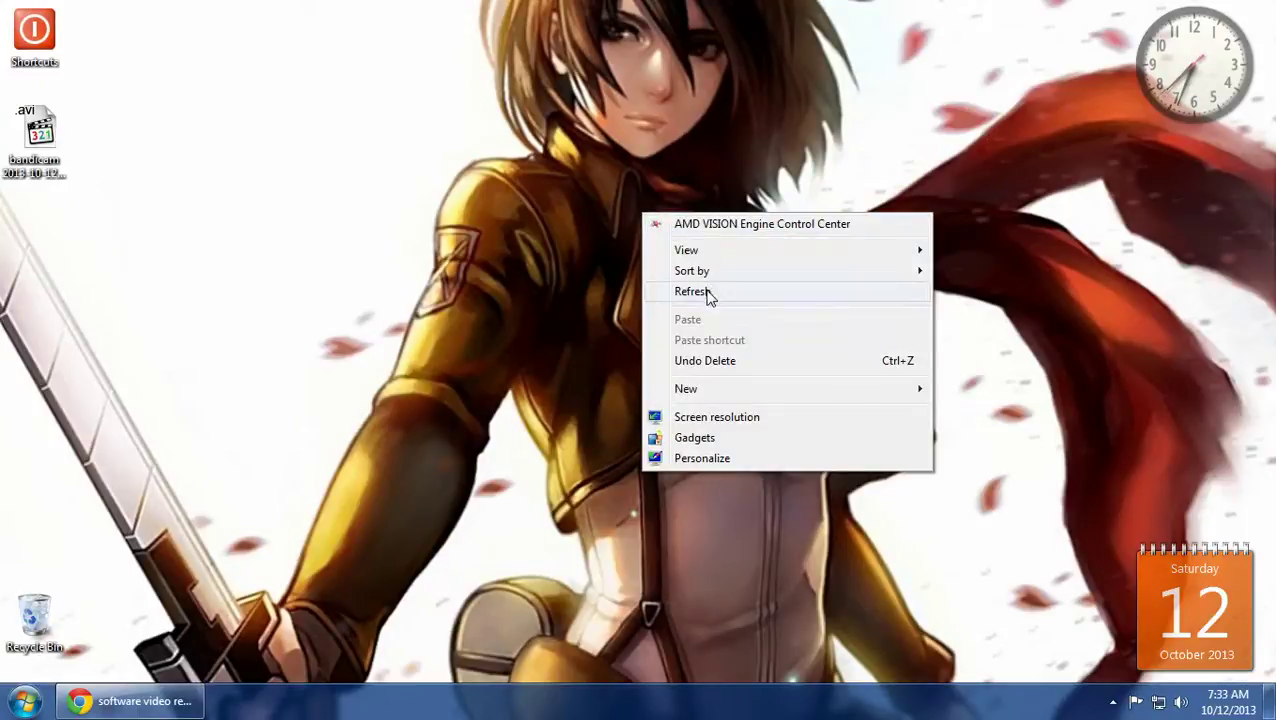
click(708, 290)
double_click(34, 35)
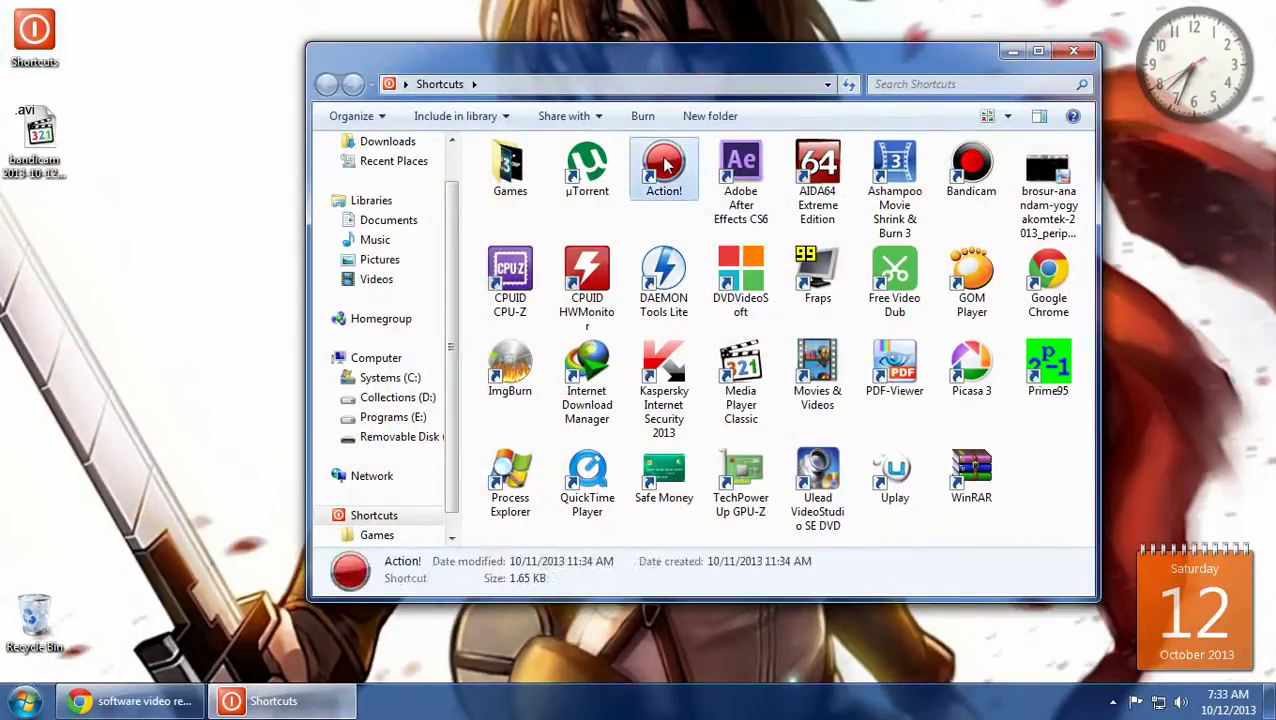
double_click(665, 166)
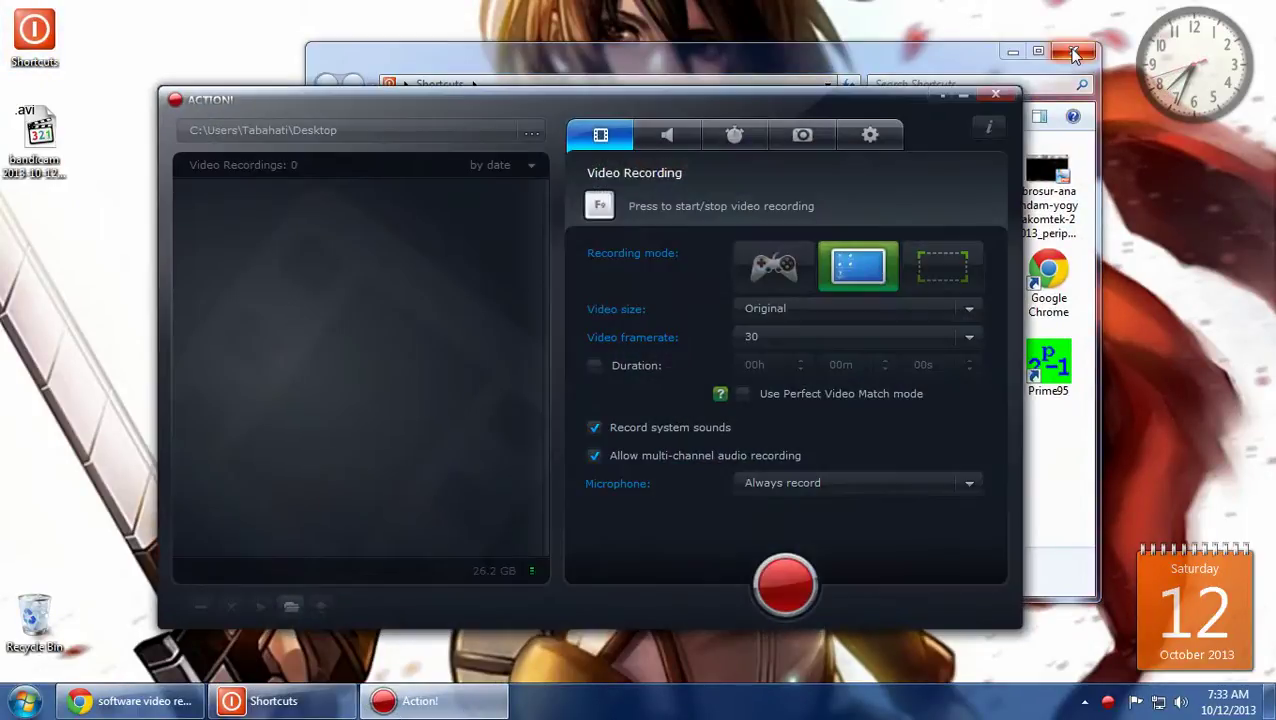
click(1075, 55)
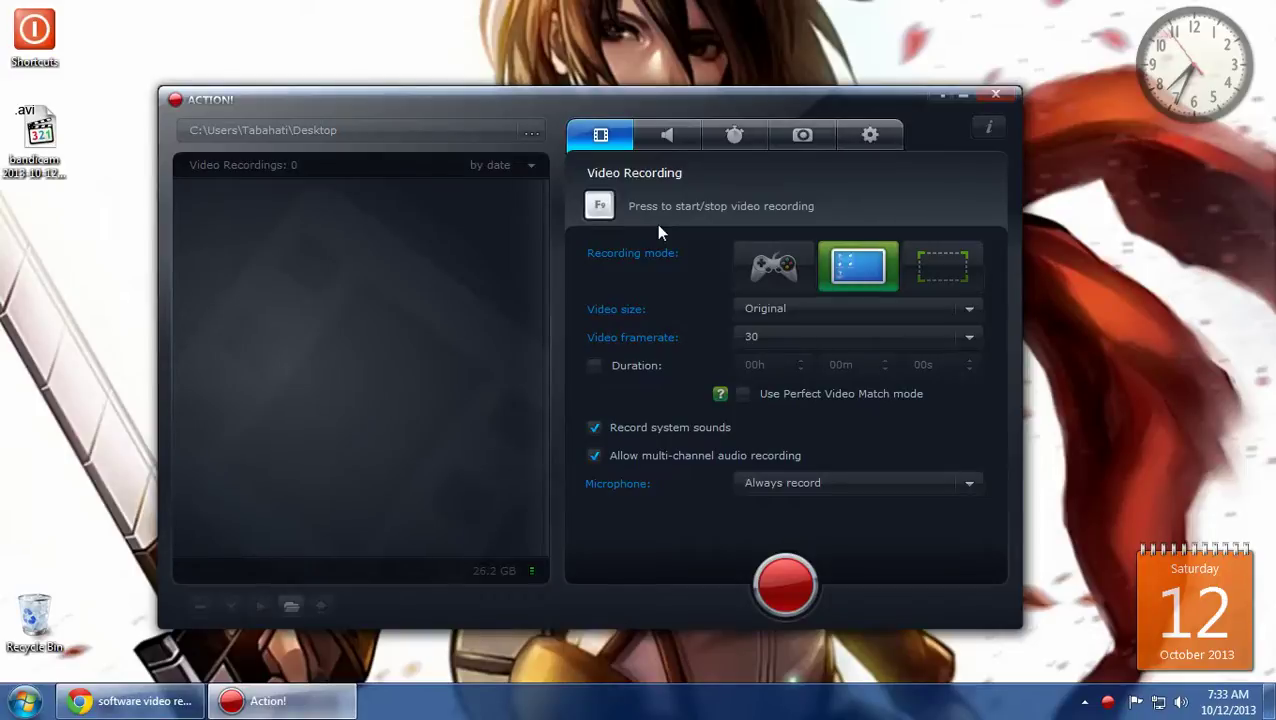
click(772, 268)
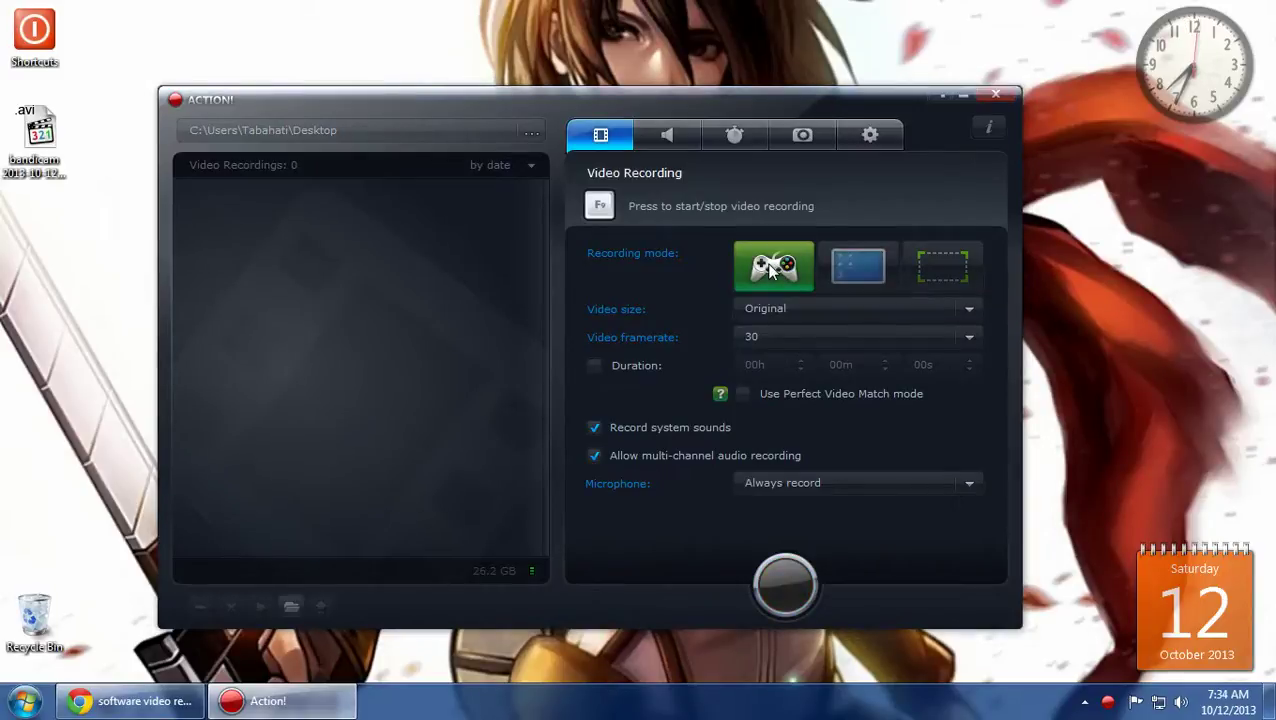
click(856, 276)
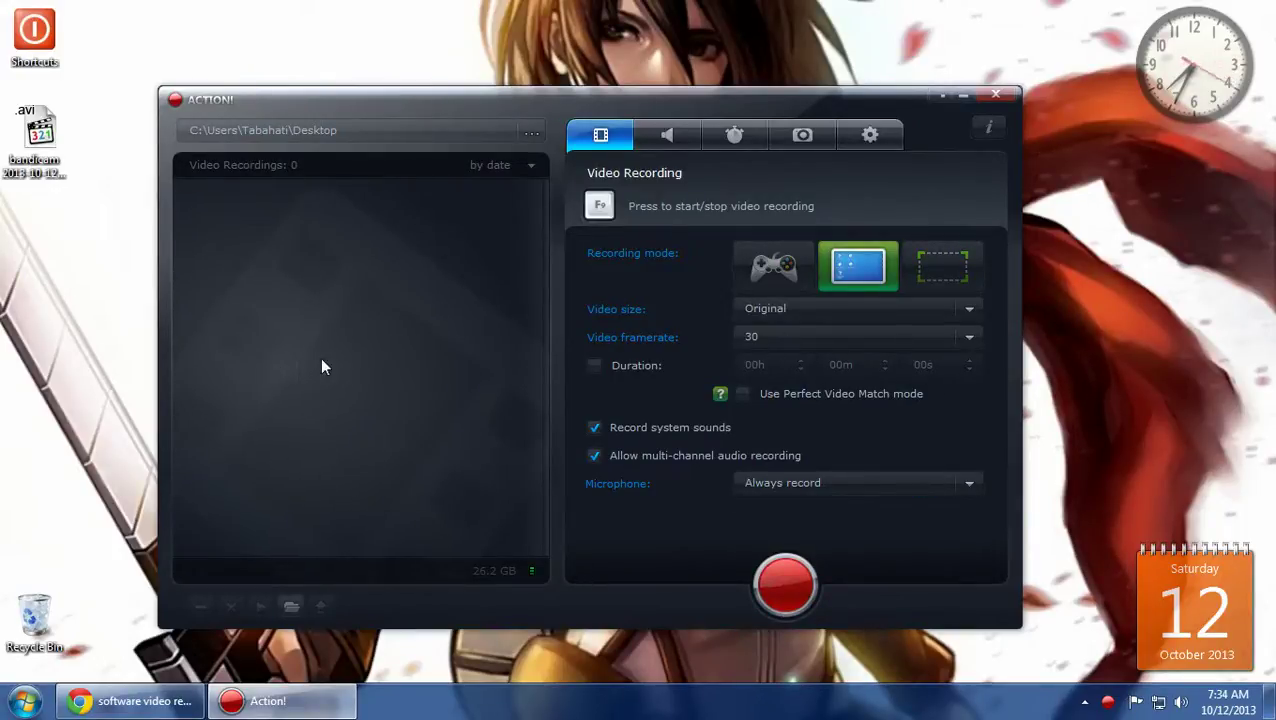
click(667, 135)
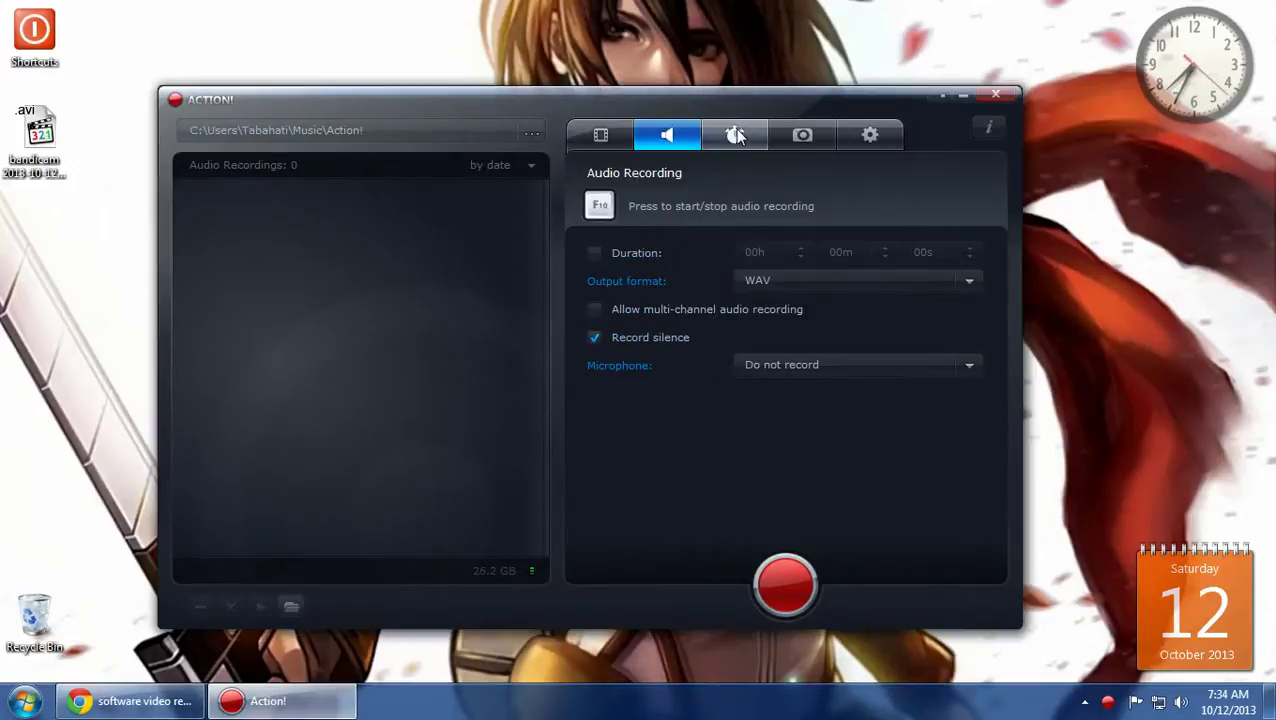
click(734, 135)
click(608, 137)
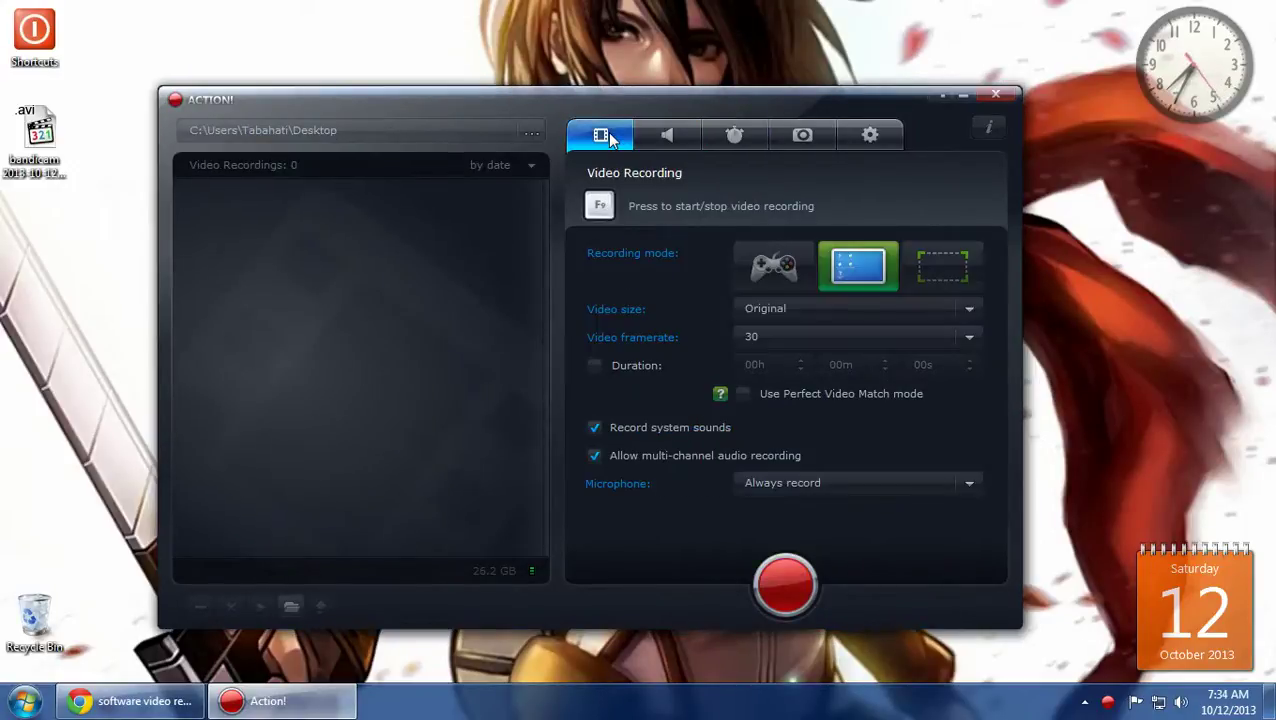
click(667, 135)
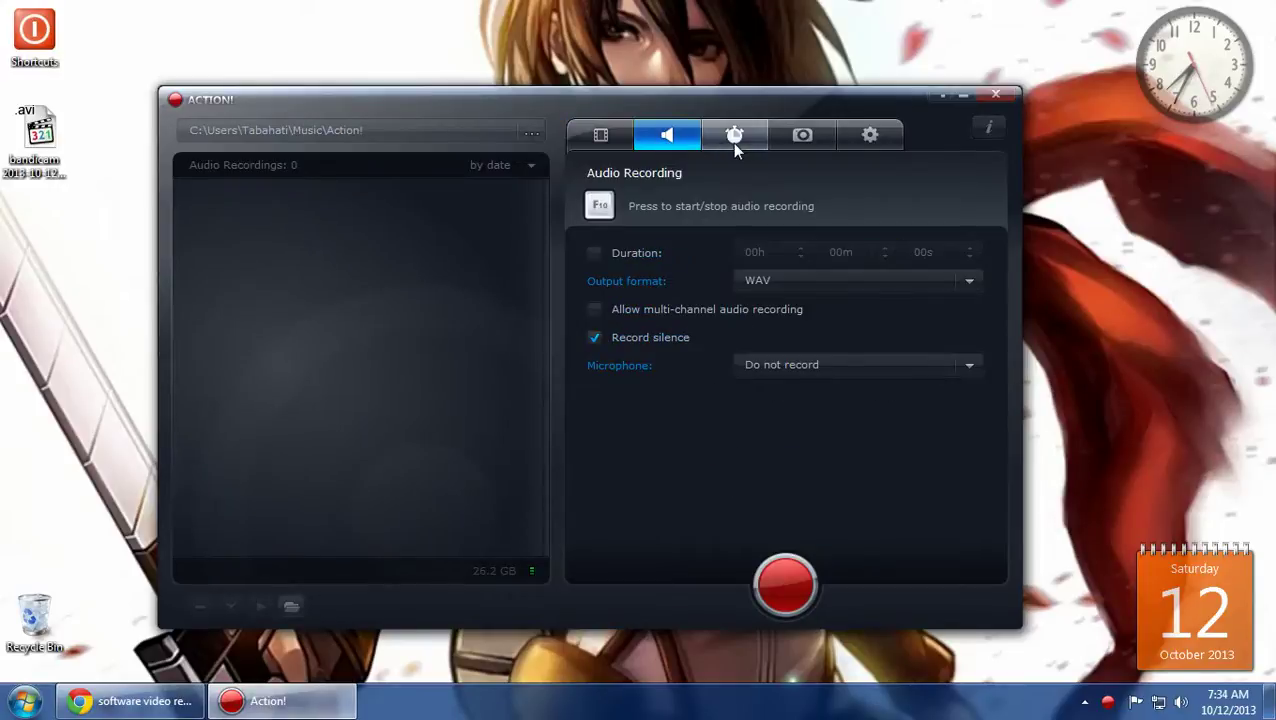
click(734, 140)
click(802, 140)
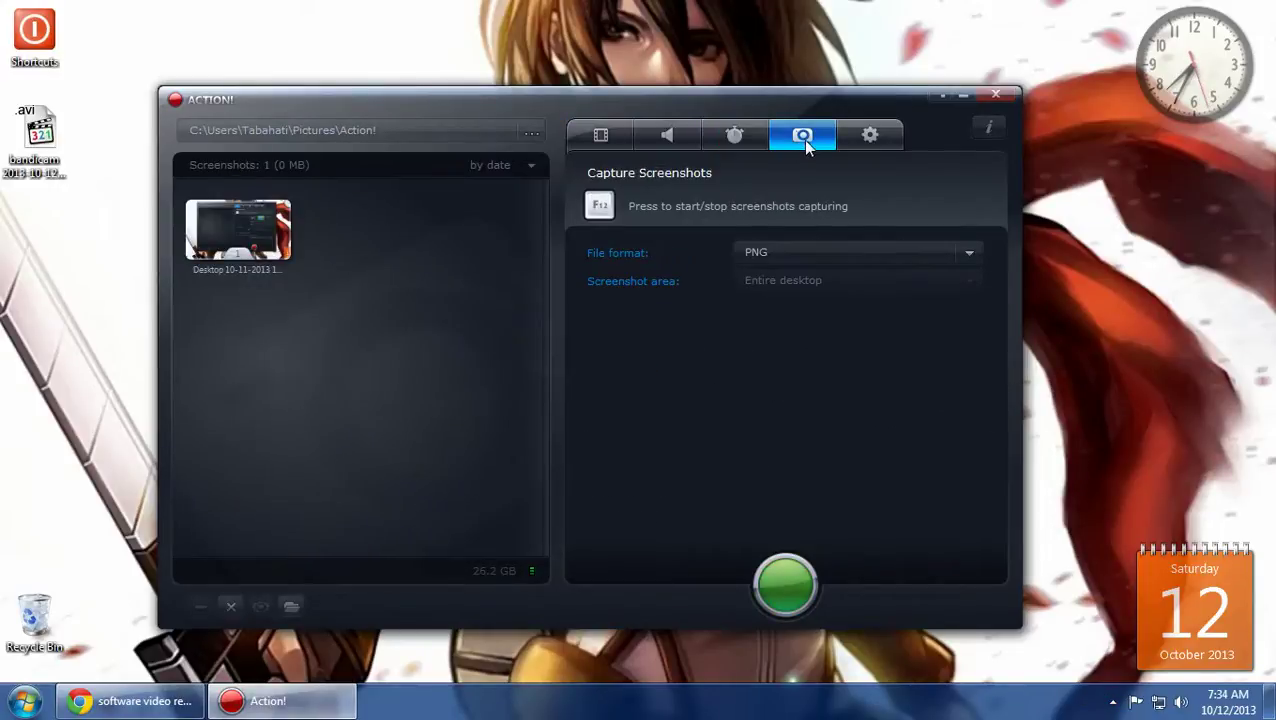
click(601, 147)
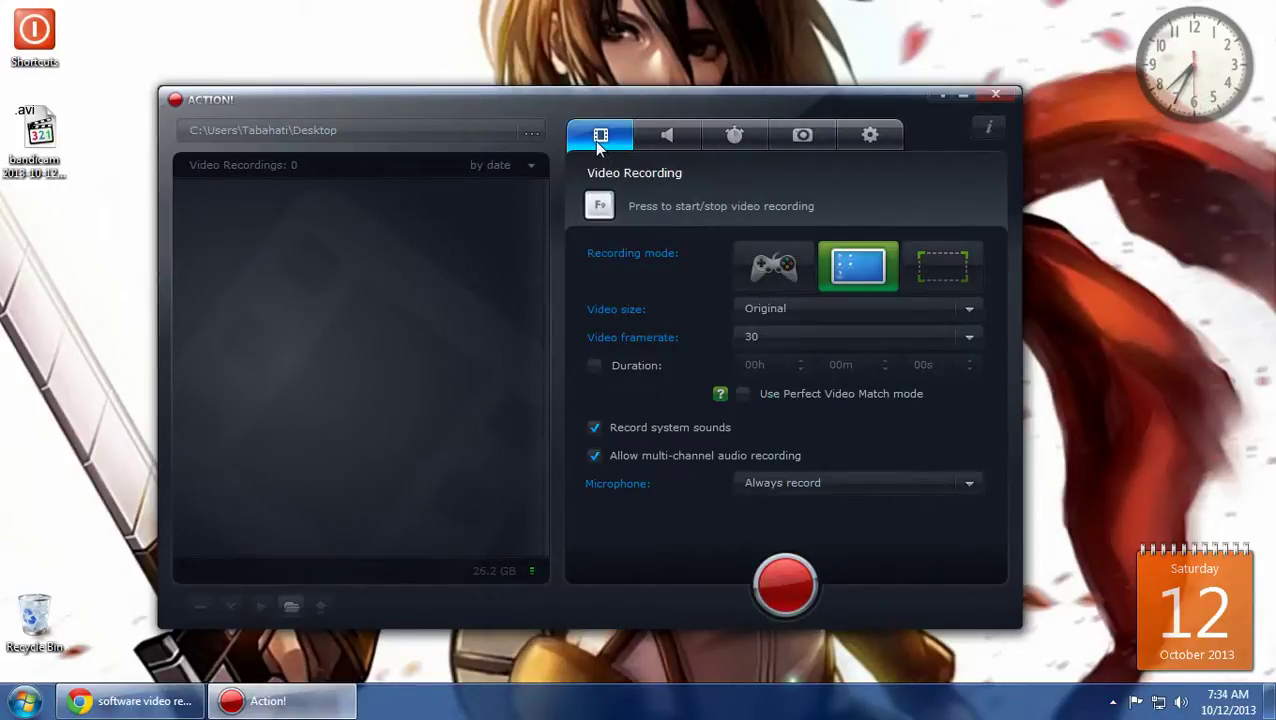